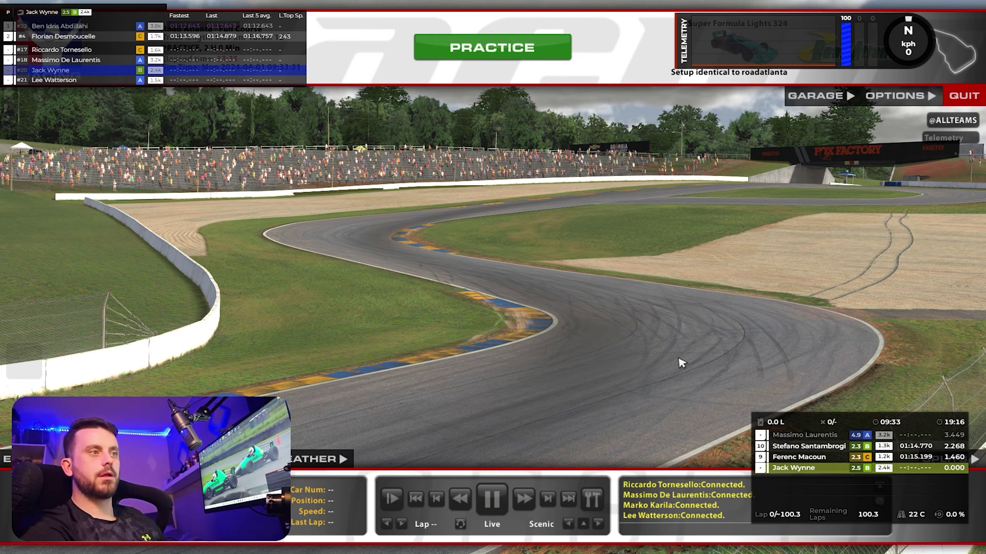
# Bring OBS Studio to the front and close all Racelab overlay windows
pyautogui.press('super')
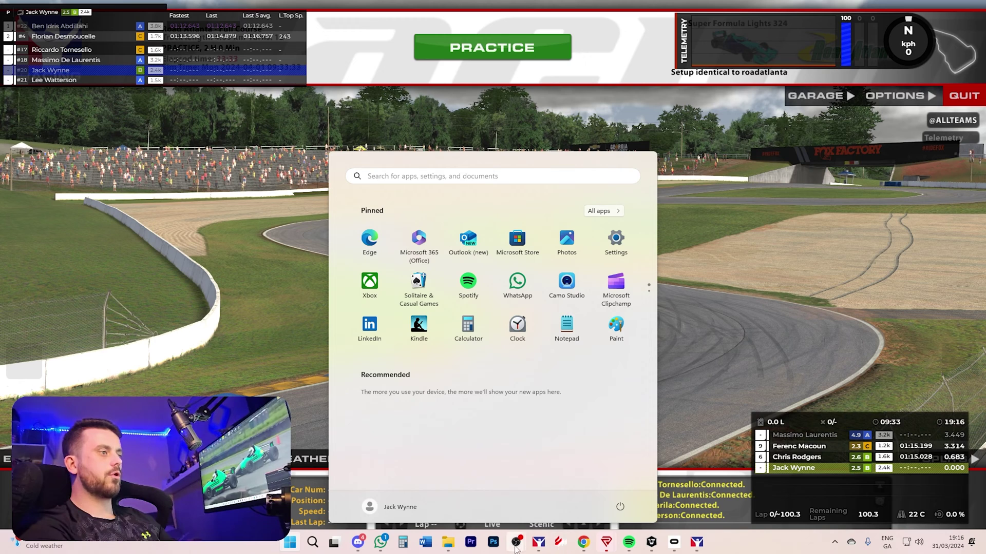
pyautogui.moveTo(516, 547)
pyautogui.click(550, 487)
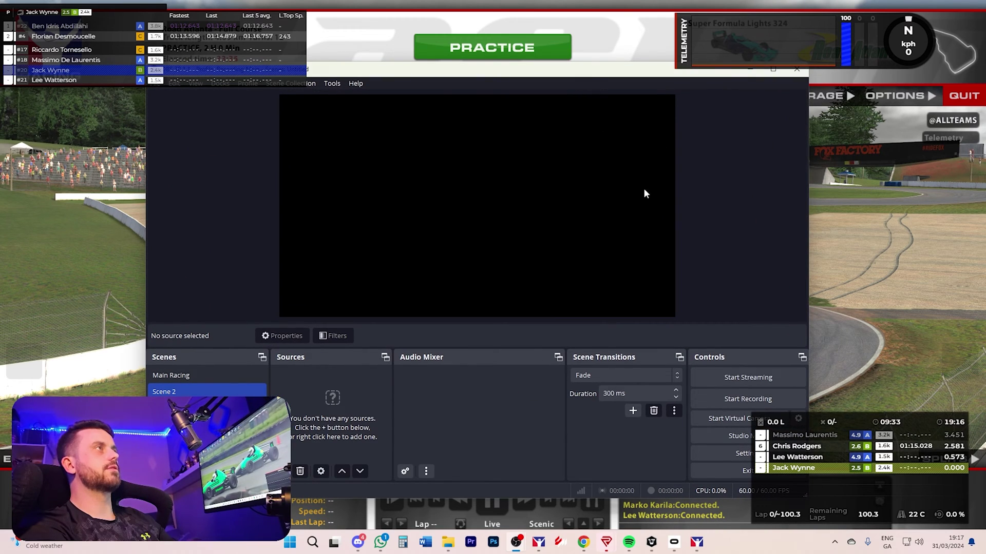
pyautogui.rightClick(606, 543)
pyautogui.click(580, 514)
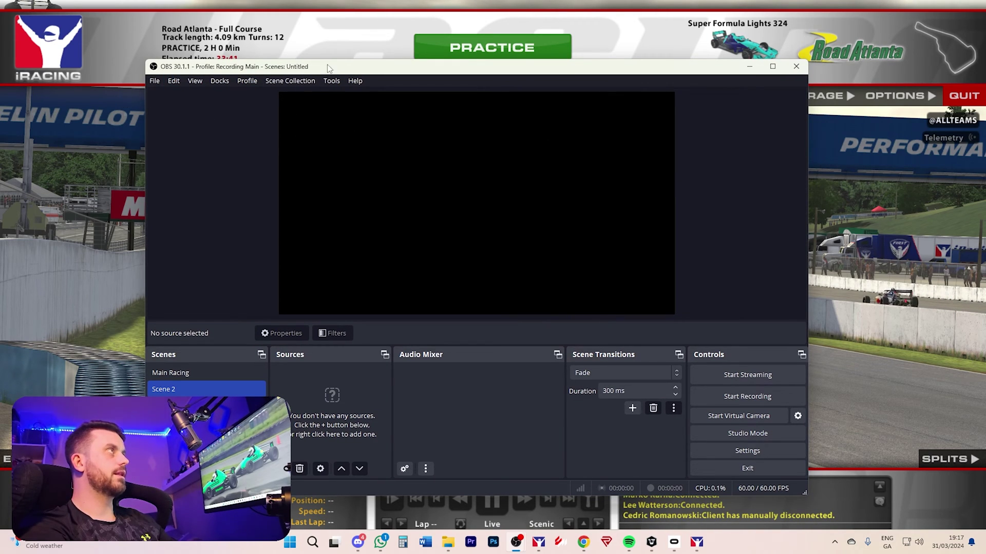
# Make the OBS window taller and reposition it over the game
pyautogui.moveTo(359, 59); pyautogui.dragTo(388, 28)
pyautogui.moveTo(469, 38); pyautogui.dragTo(468, 49)
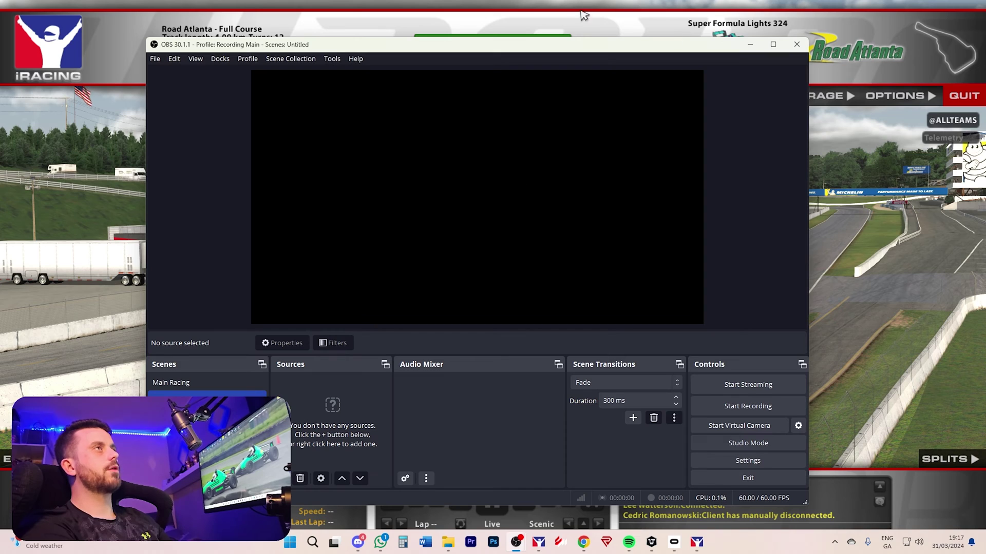
pyautogui.moveTo(565, 44); pyautogui.dragTo(610, 42)
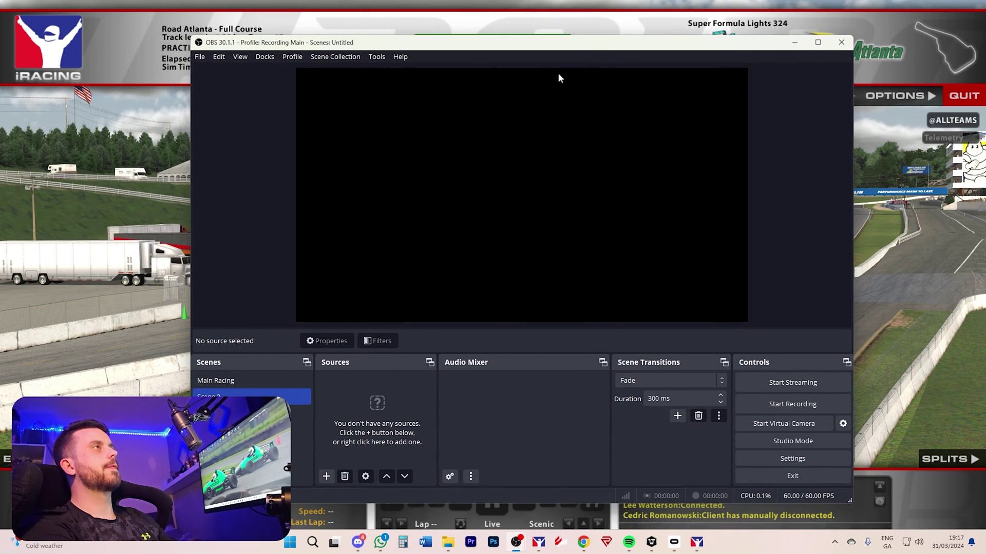
pyautogui.moveTo(548, 47); pyautogui.dragTo(520, 50)
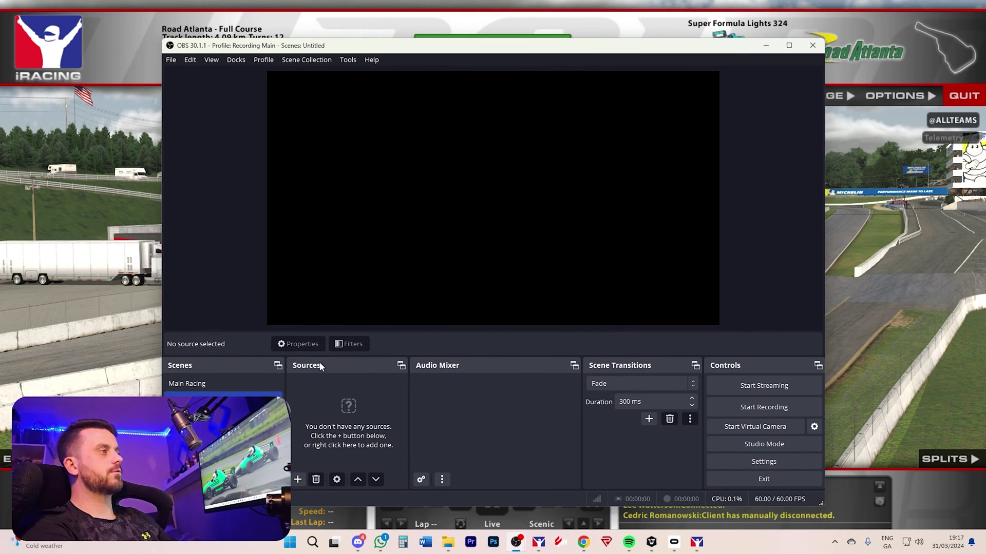
# Add a Game Capture source 'iRacing' capturing the specific window iRacingSim64DX11.exe
pyautogui.click(297, 480)
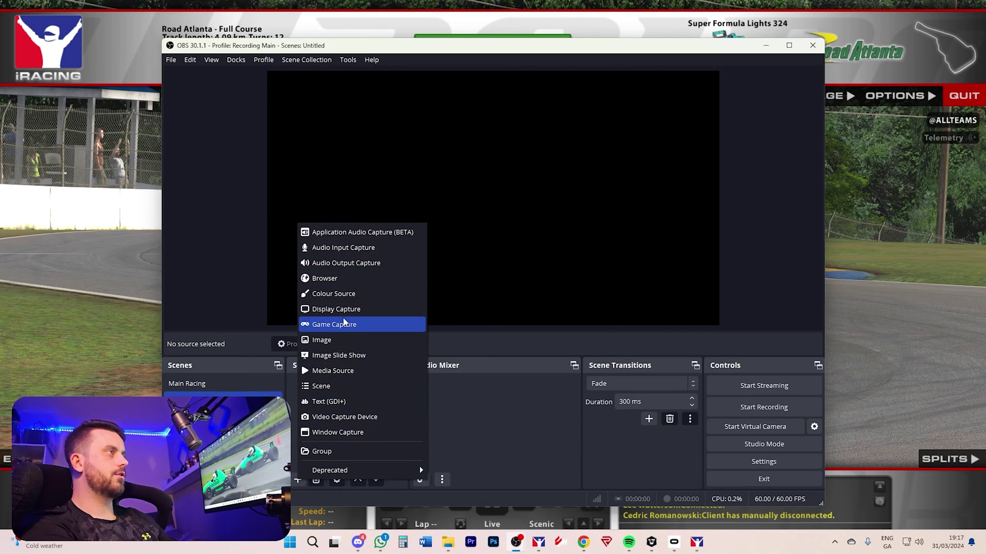
pyautogui.click(346, 322)
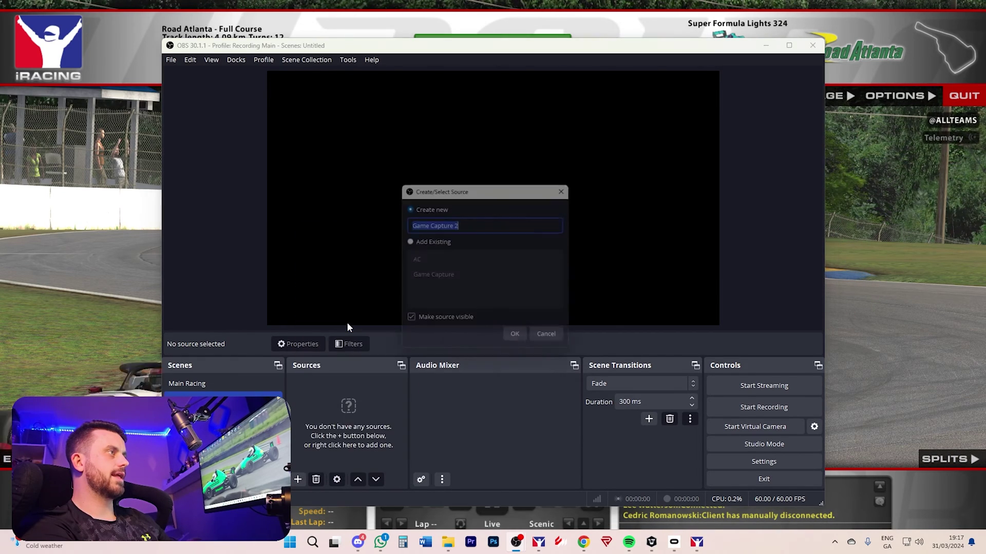
pyautogui.write('Game')
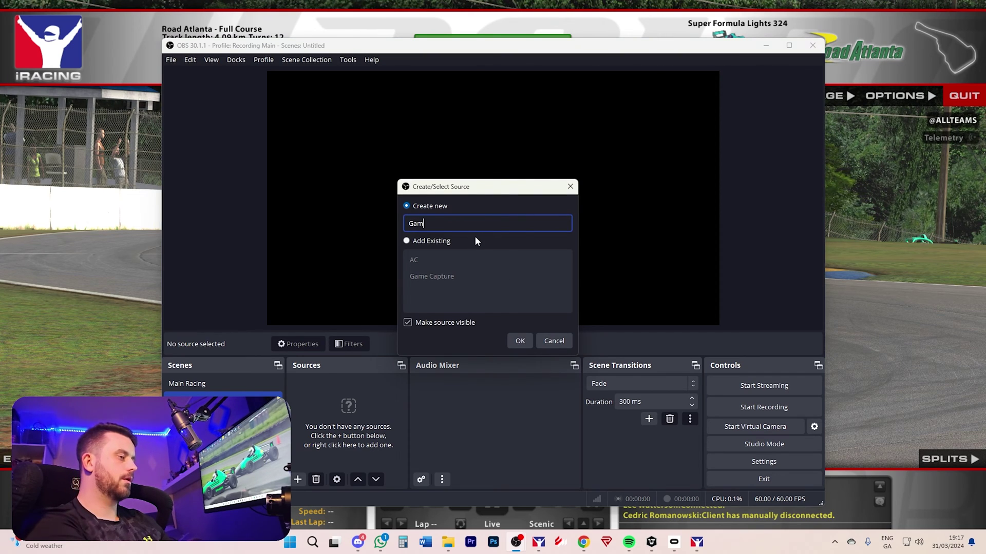
pyautogui.press('BackSpace')
pyautogui.press('BackSpace')
pyautogui.press('BackSpace')
pyautogui.press('BackSpace')
pyautogui.write('iRacing')
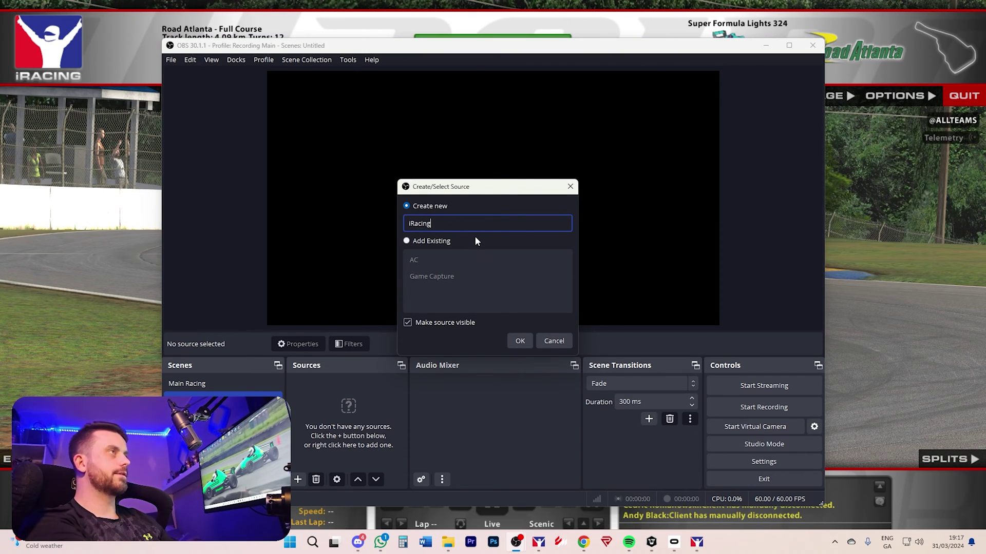
pyautogui.press('Return')
pyautogui.click(462, 280)
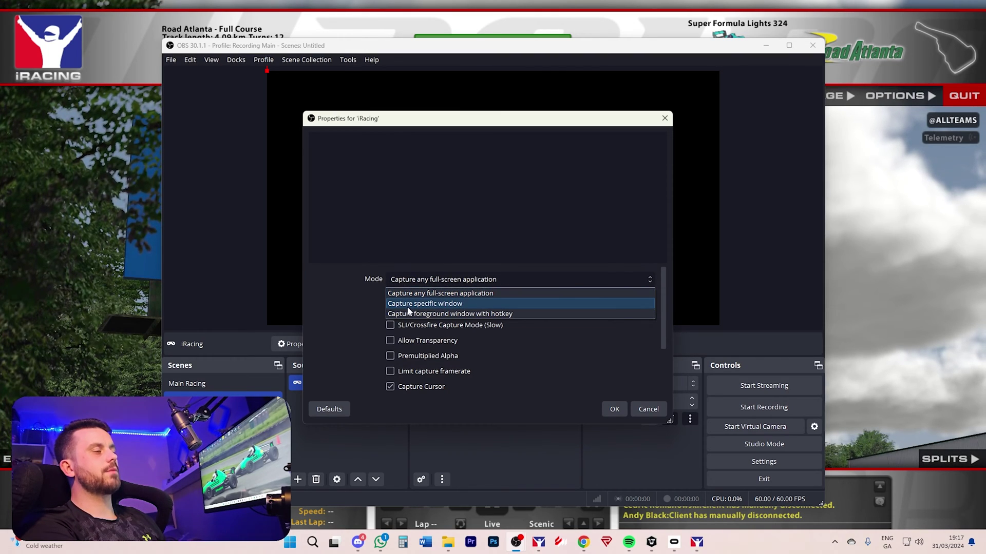
pyautogui.click(442, 304)
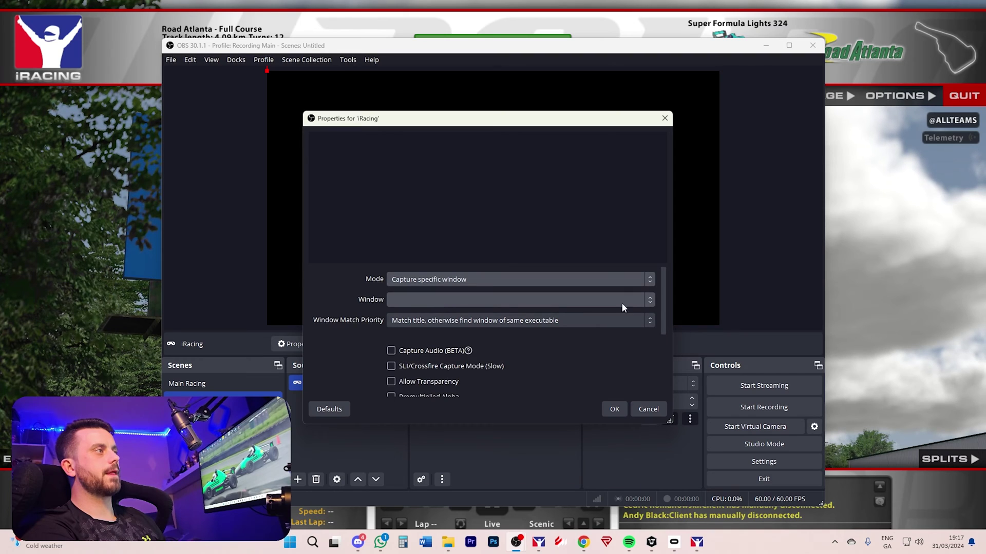
pyautogui.click(650, 300)
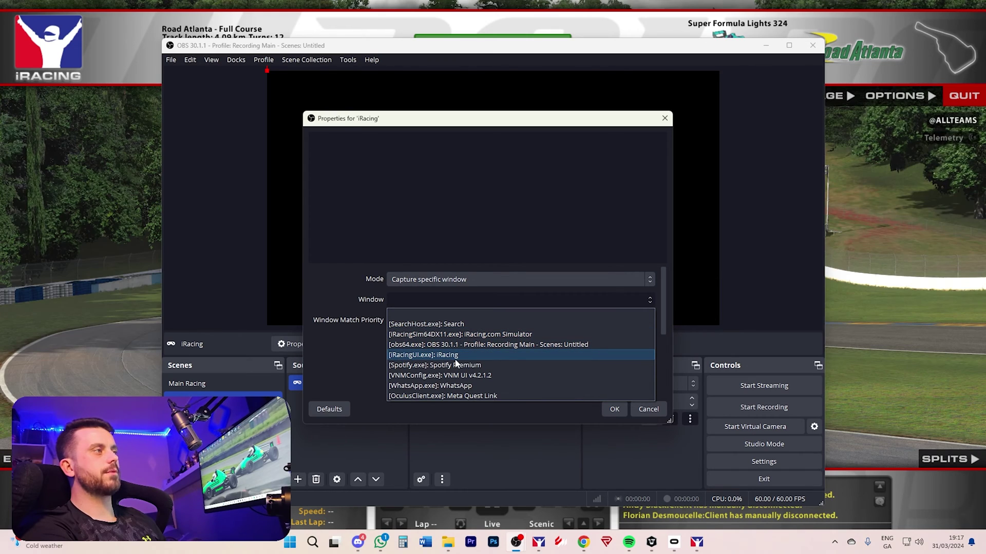
pyautogui.click(438, 335)
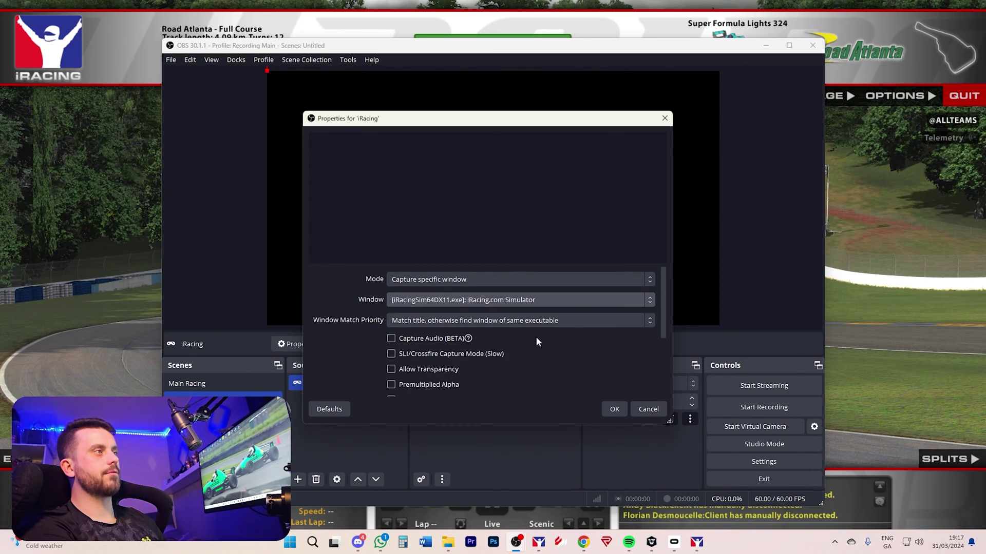
pyautogui.click(614, 409)
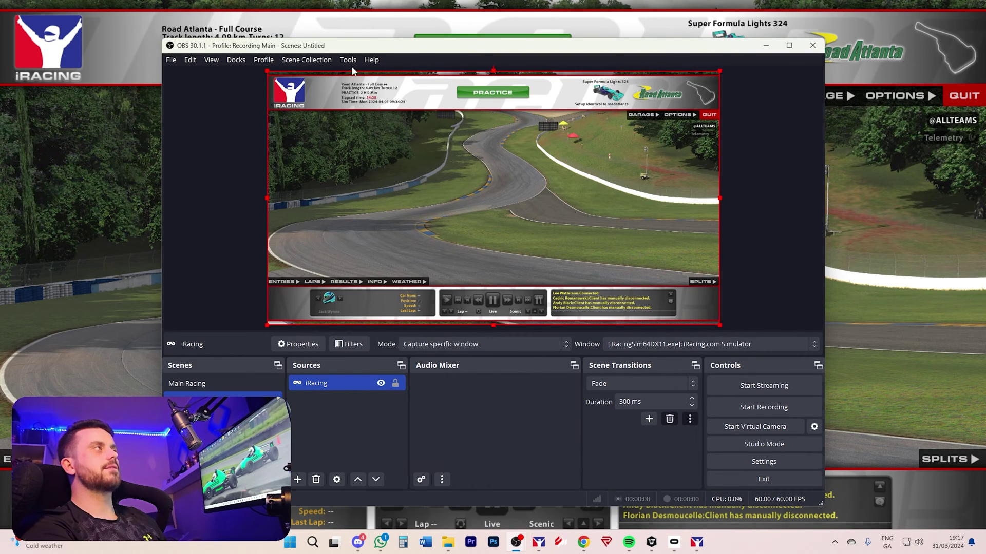
# Shift the OBS window back into place and deselect the iRacing source
pyautogui.moveTo(523, 40); pyautogui.dragTo(482, 25)
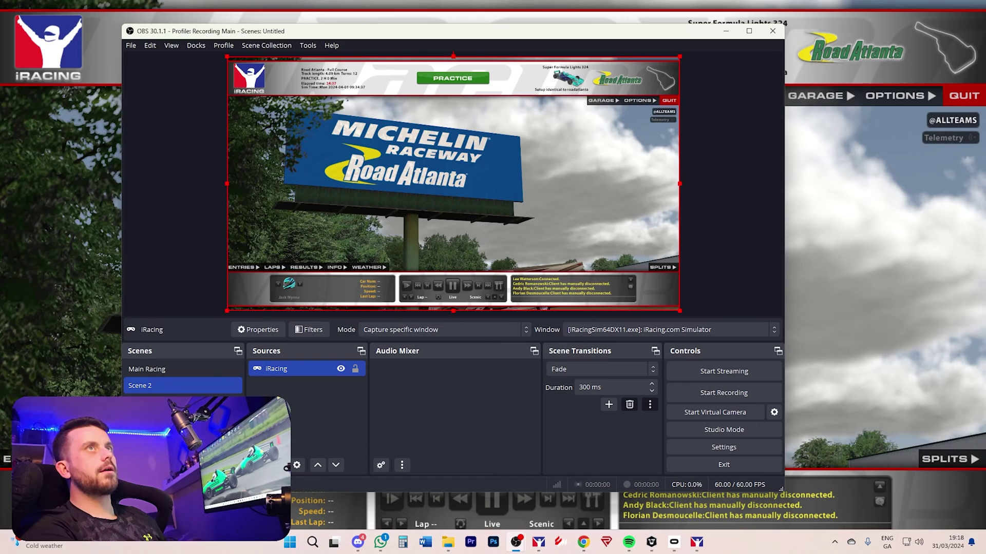
pyautogui.moveTo(616, 30); pyautogui.dragTo(652, 39)
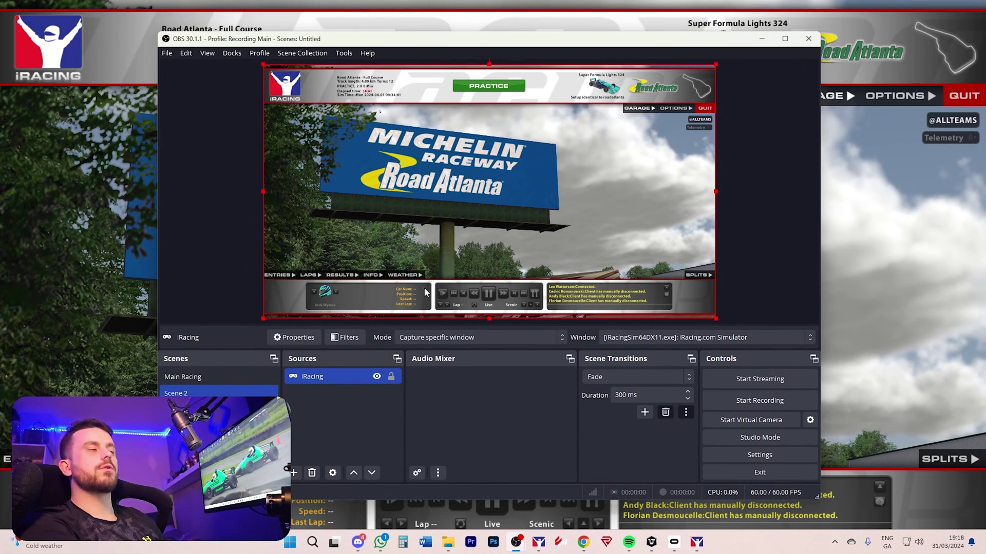
pyautogui.click(325, 417)
# Open and close the mixer's Advanced Audio Properties, then open the source types list
pyautogui.rightClick(454, 381)
pyautogui.click(435, 405)
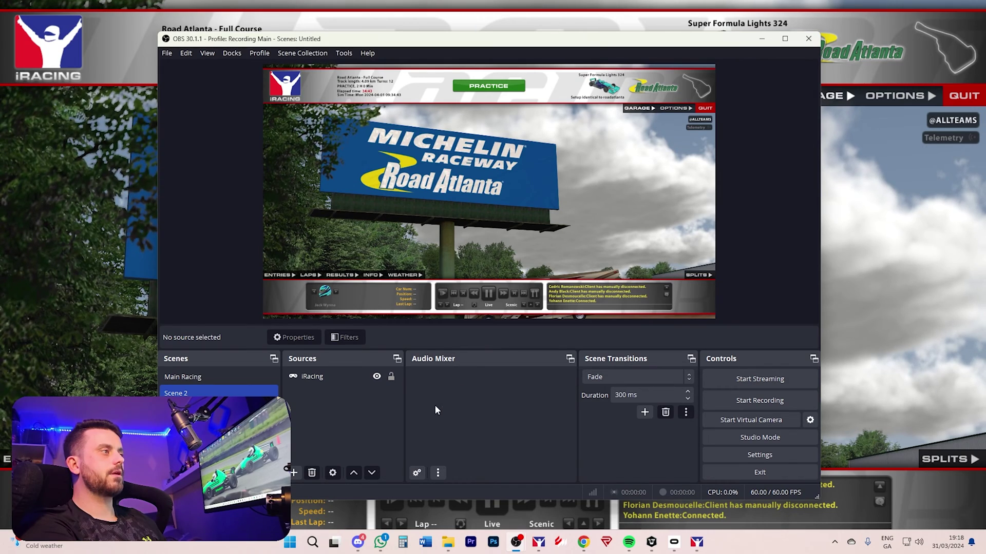
pyautogui.click(417, 473)
pyautogui.click(744, 343)
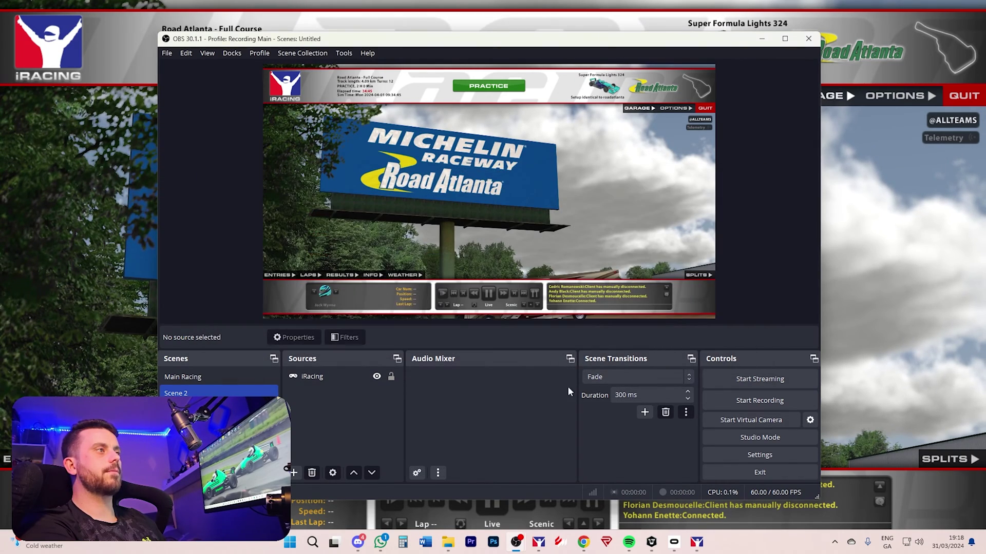
pyautogui.click(293, 473)
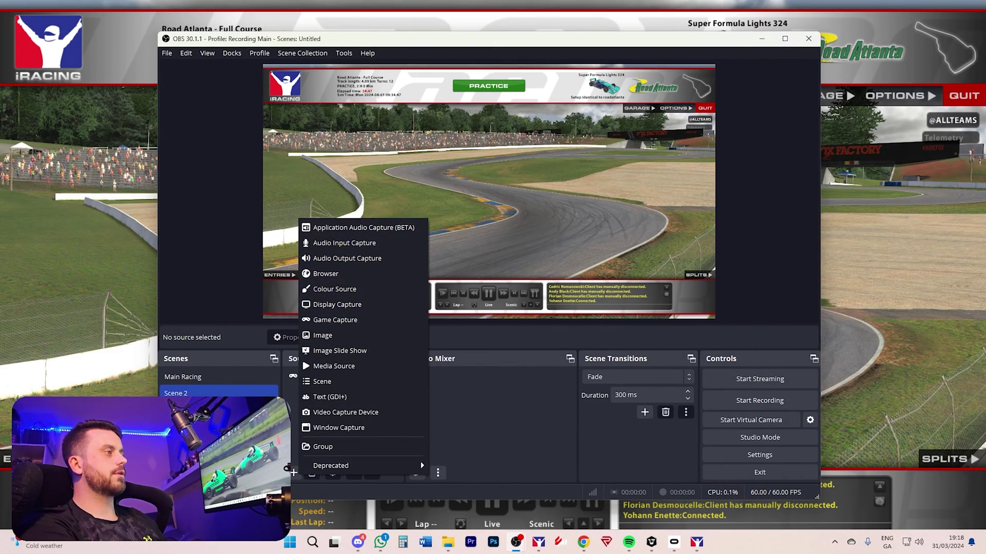
# Add an Application Audio Capture 'iRacing Audio' taking sound from iRacingSim64DX11.exe
pyautogui.click(288, 468)
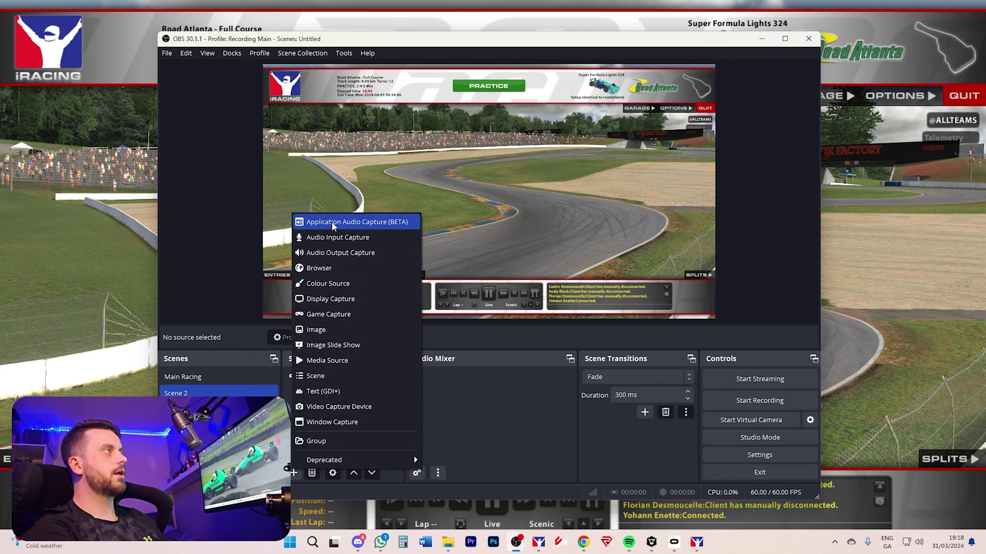
pyautogui.click(353, 223)
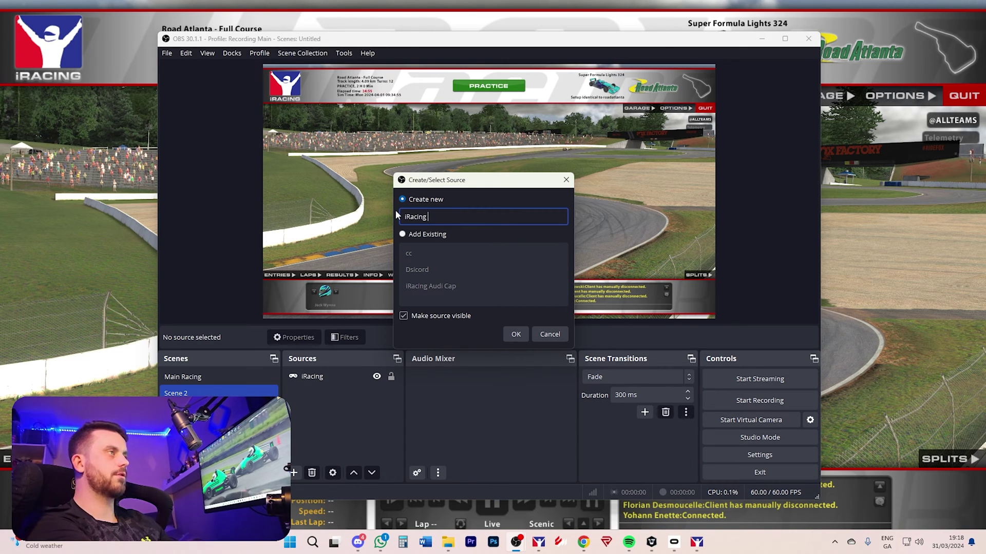
pyautogui.write('iRacing Audio')
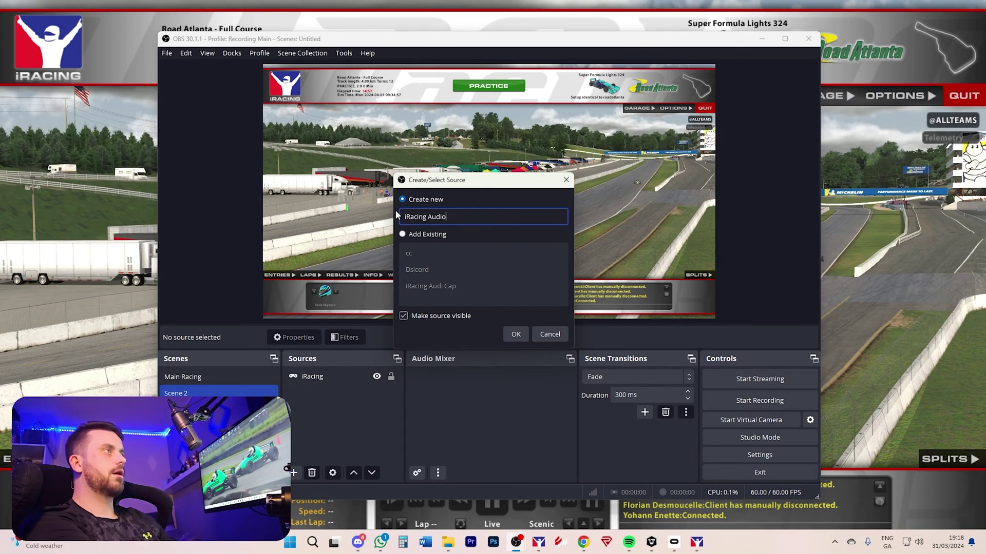
pyautogui.press('Return')
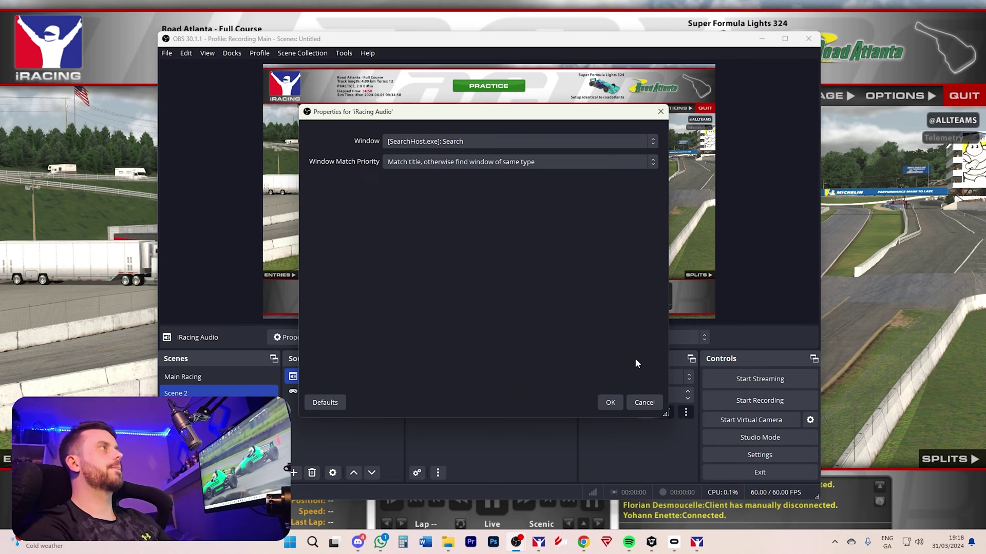
pyautogui.click(581, 140)
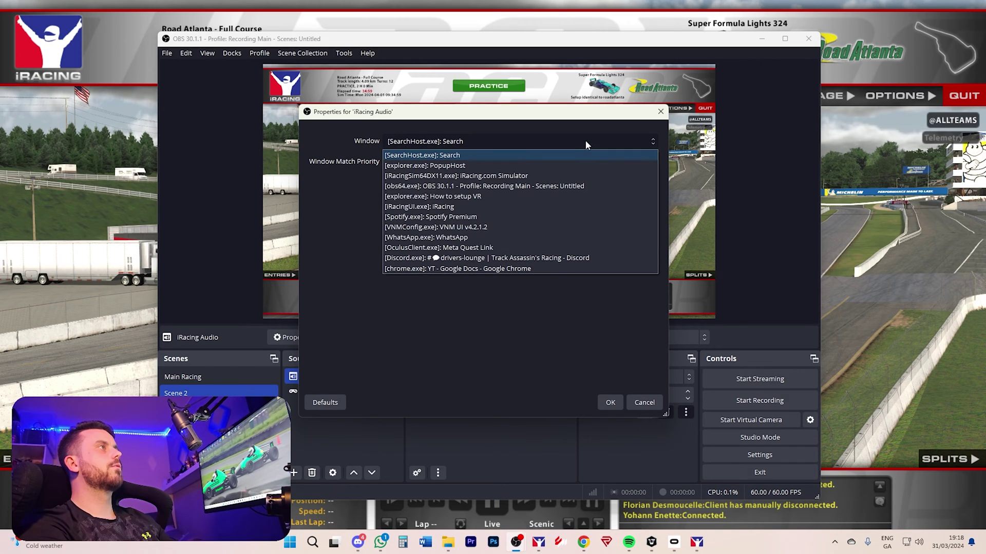
pyautogui.click(428, 176)
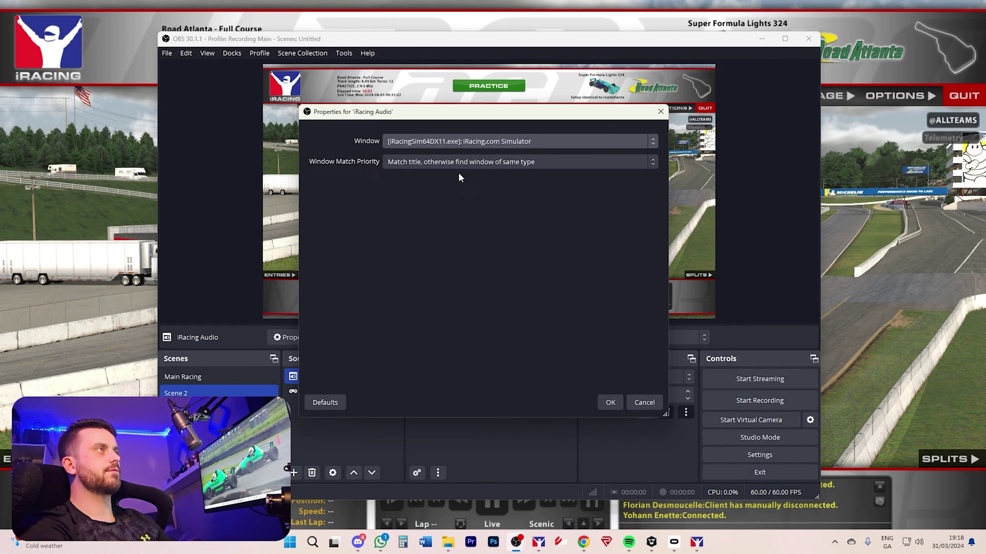
pyautogui.click(610, 403)
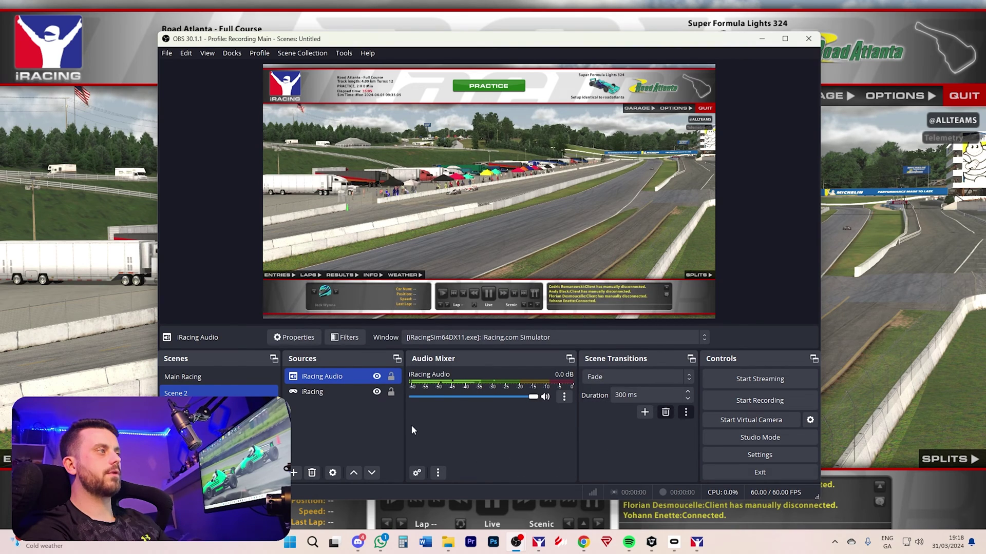
# Add an Audio Input Capture named 'Mic' using the Microphone (7- AT2020 USB) device
pyautogui.click(293, 472)
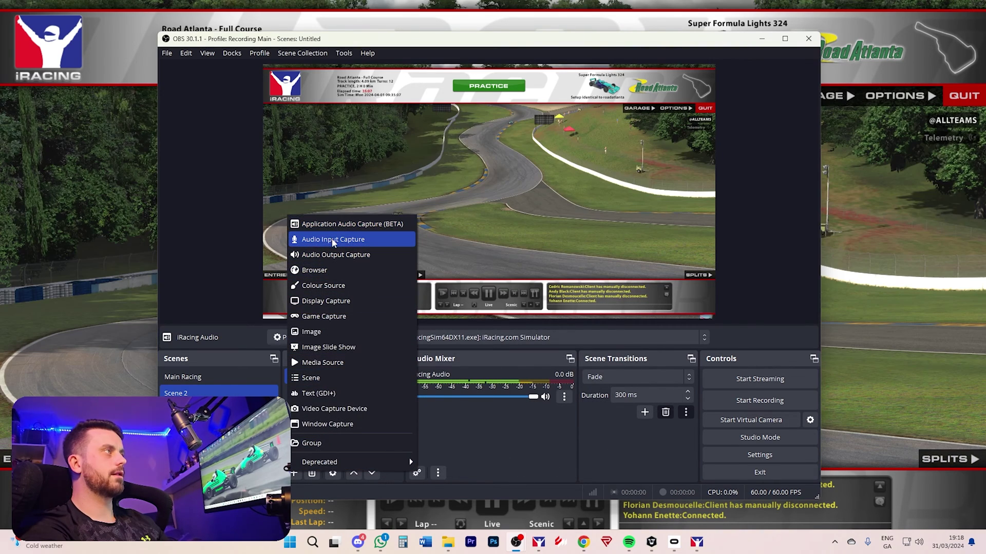
pyautogui.click(331, 239)
pyautogui.write('Mic')
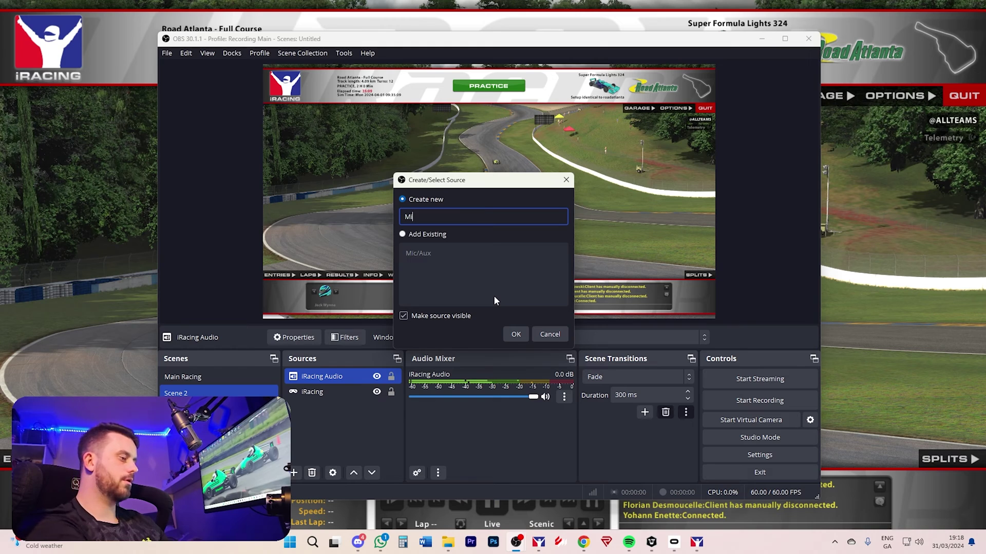
pyautogui.press('Return')
pyautogui.click(568, 141)
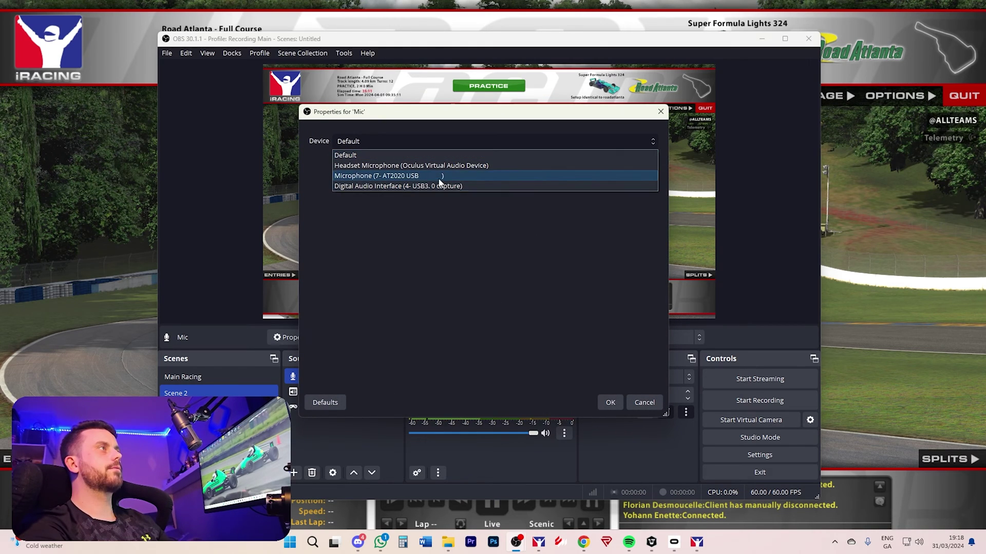
pyautogui.click(440, 174)
pyautogui.click(609, 403)
# Add an Application Audio Capture 'Discord' from the Discord window, matching title, otherwise same executable
pyautogui.click(294, 472)
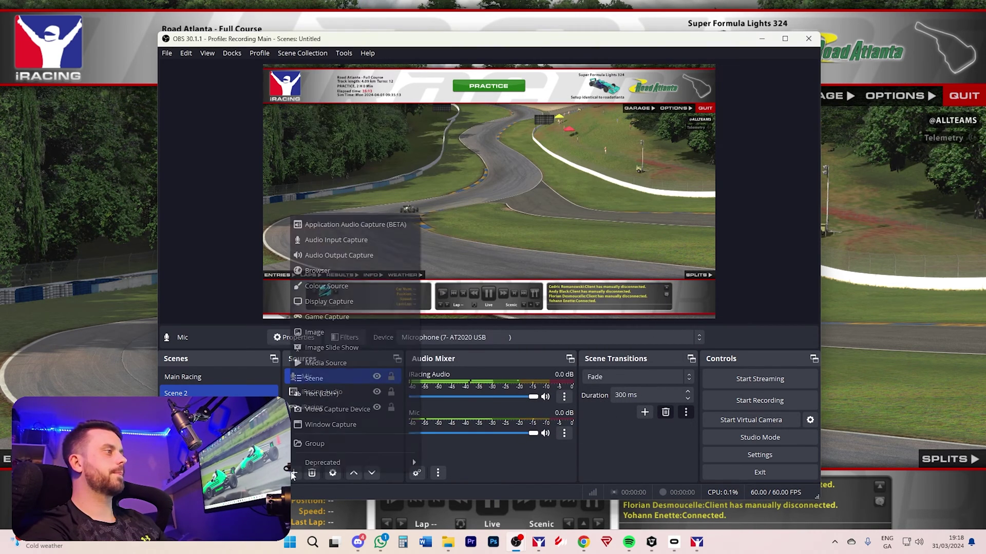
pyautogui.click(361, 226)
pyautogui.write('Discord')
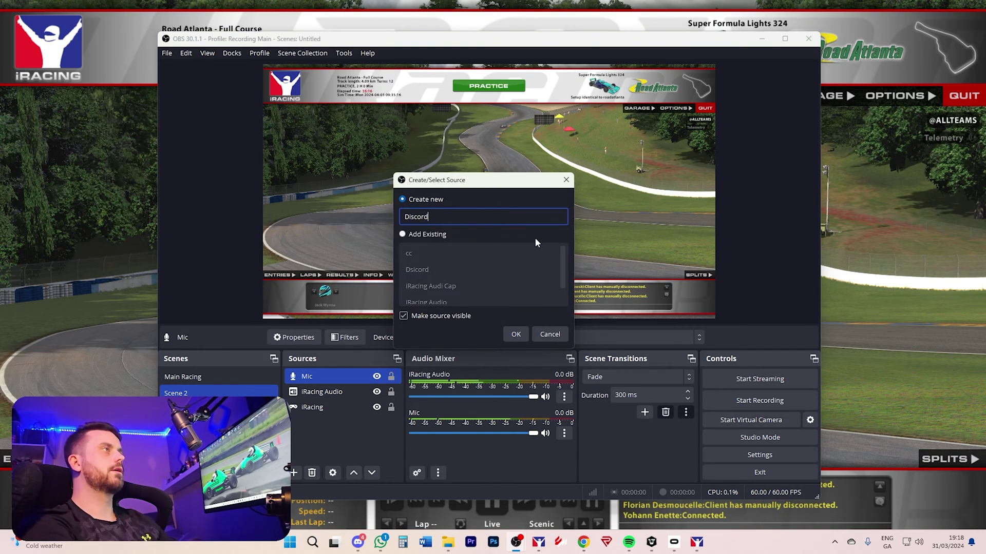
pyautogui.press('Return')
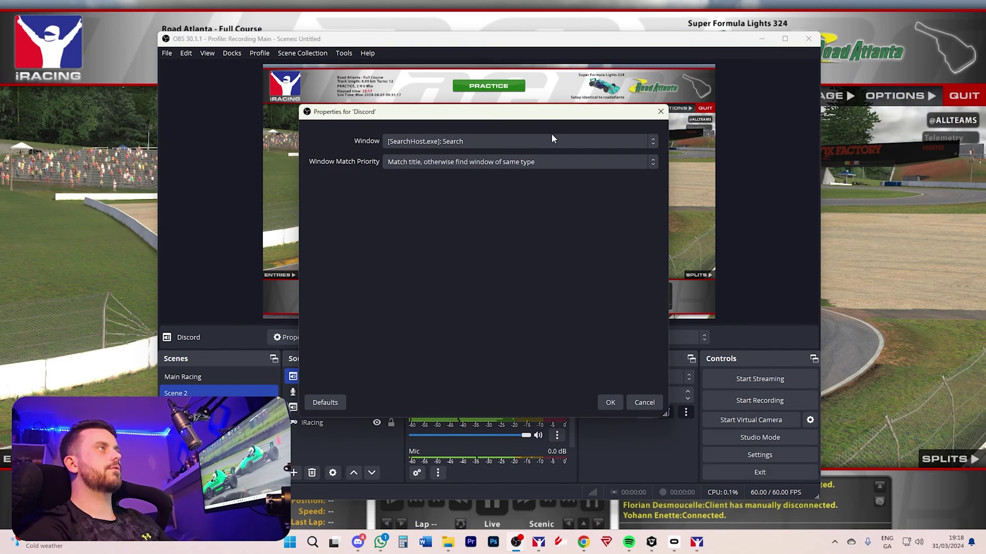
pyautogui.click(547, 140)
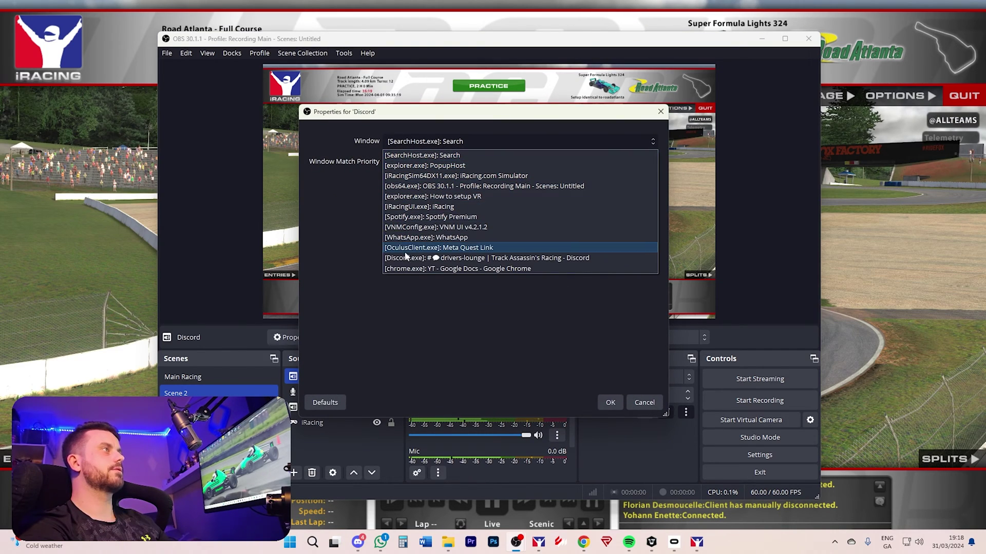
pyautogui.click(476, 258)
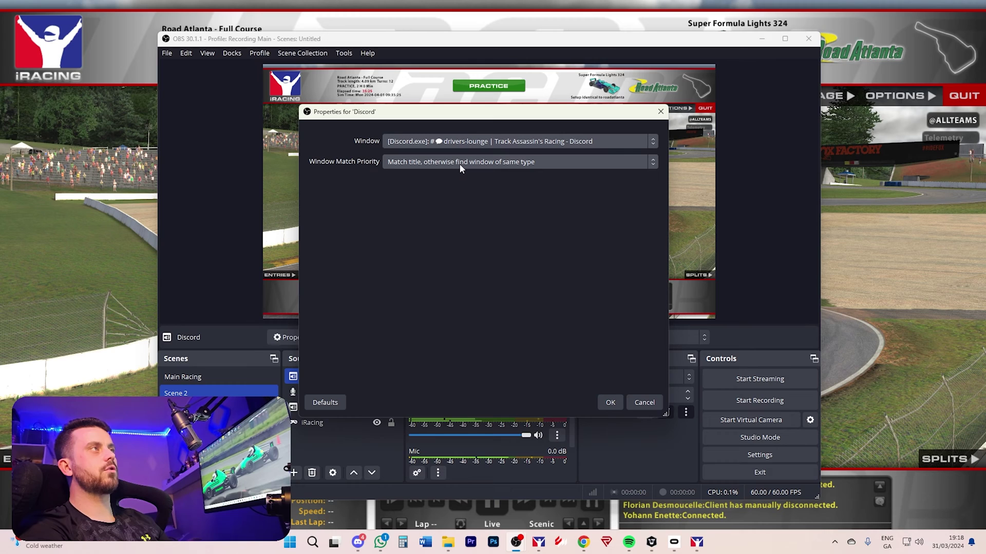
pyautogui.click(558, 161)
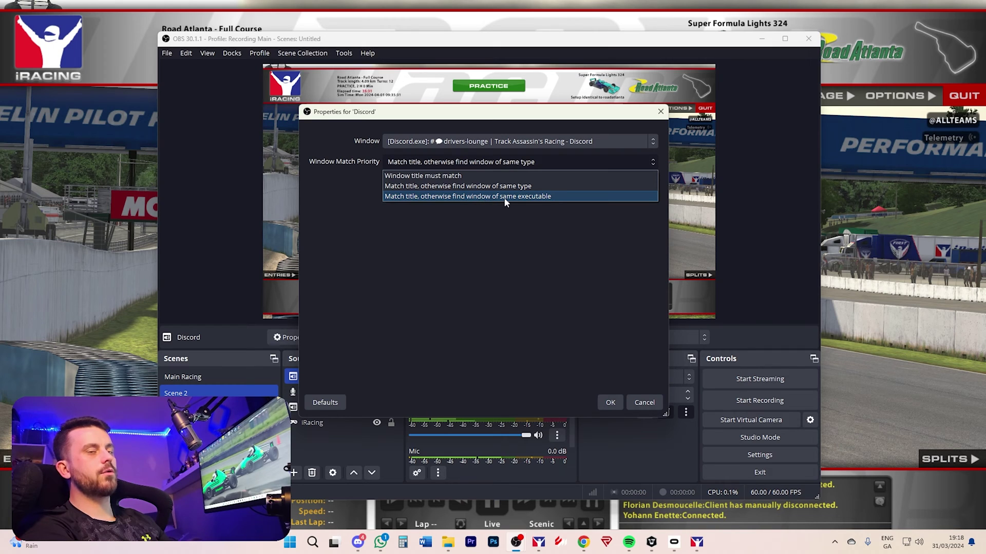
pyautogui.click(540, 197)
pyautogui.click(610, 403)
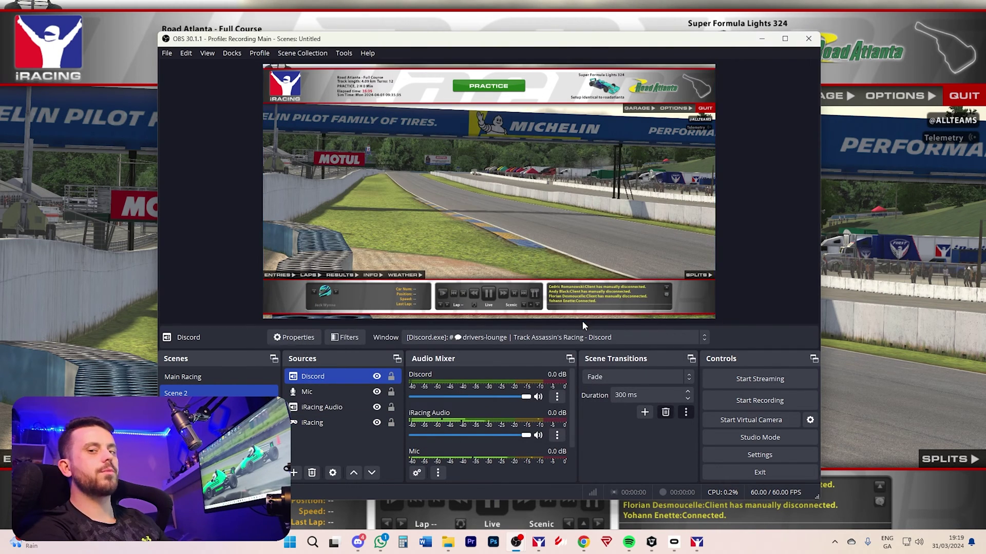
# Start adding another application audio capture source, then cancel it
pyautogui.scroll(-1, 488, 411)
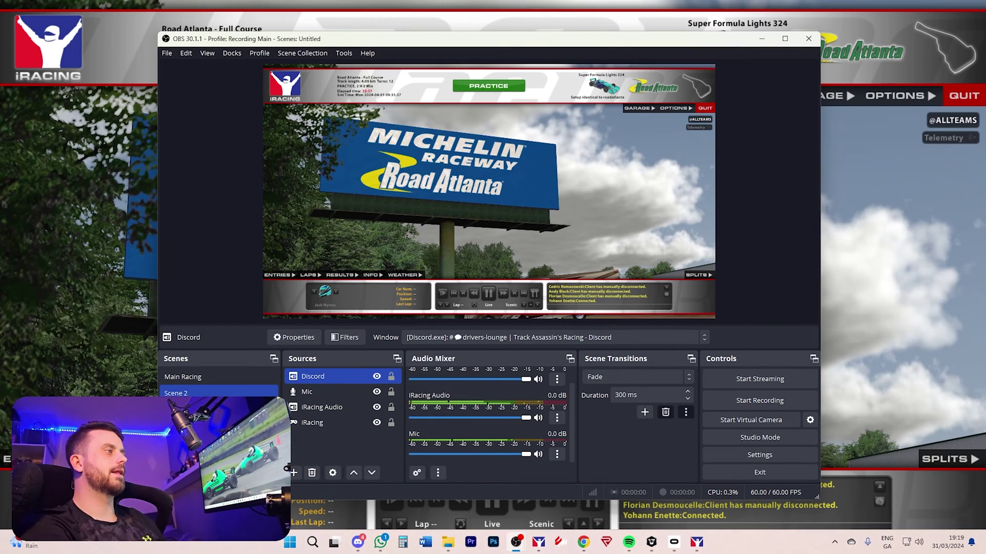
pyautogui.click(294, 473)
pyautogui.click(310, 230)
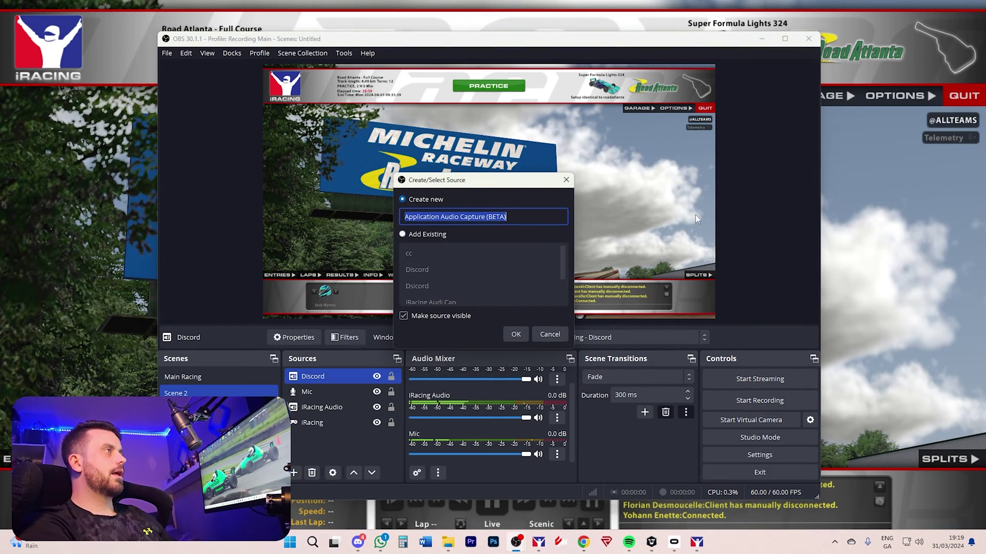
pyautogui.click(550, 334)
pyautogui.scroll(1, 466, 422)
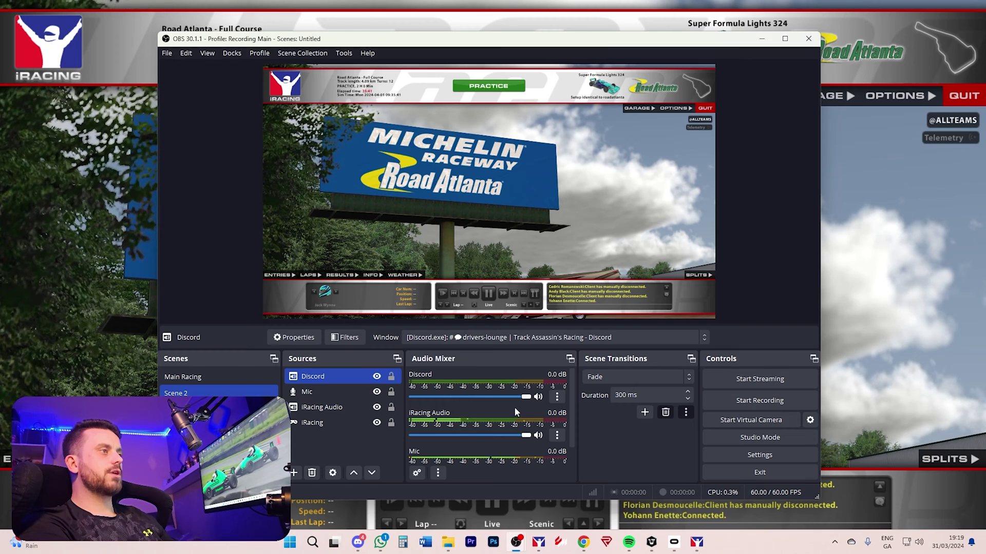
# Lower the iRacing Audio fader, select the iRacing source, and switch to the iRacing game
pyautogui.moveTo(524, 436)
pyautogui.mouseDown()
pyautogui.moveTo(493, 436)
pyautogui.moveTo(525, 436)
pyautogui.mouseUp()
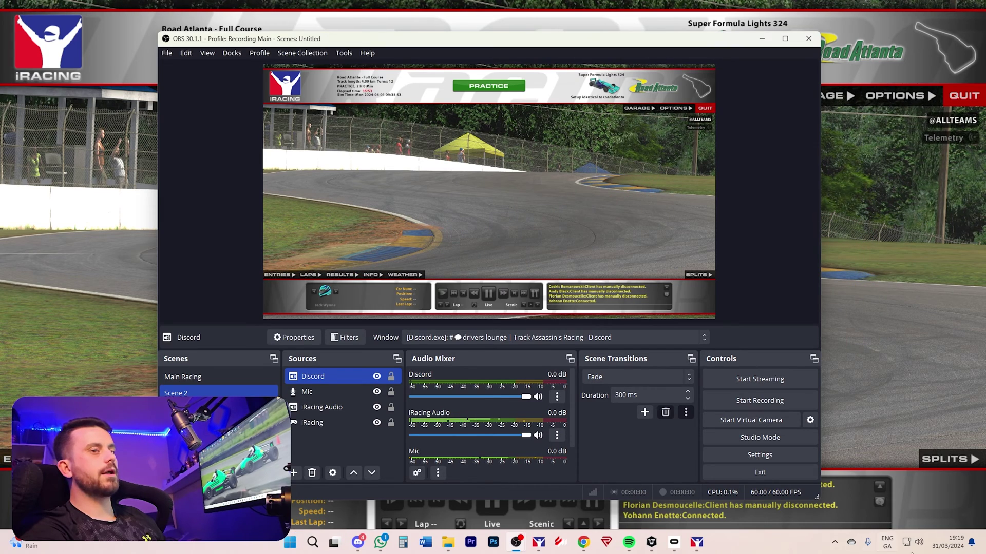
pyautogui.click(608, 211)
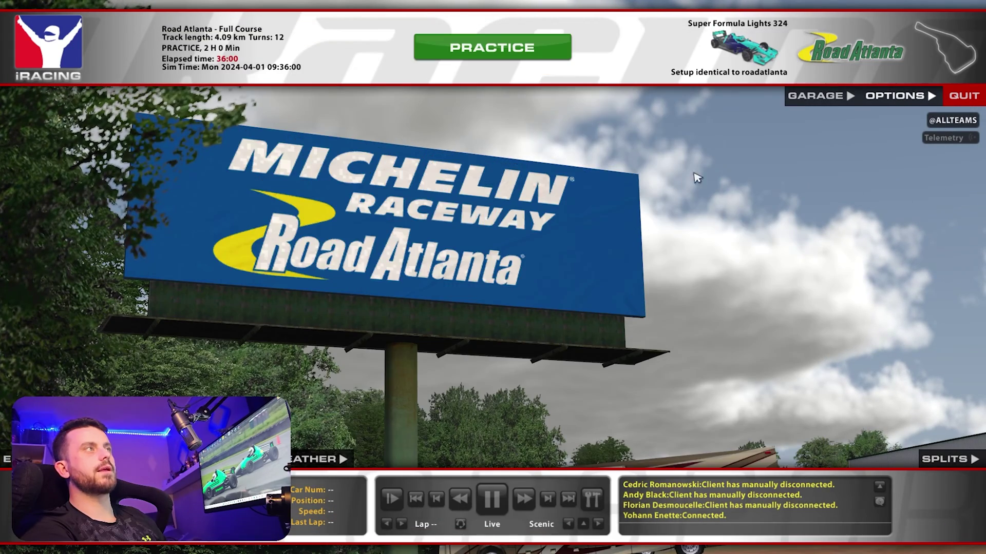
pyautogui.click(898, 95)
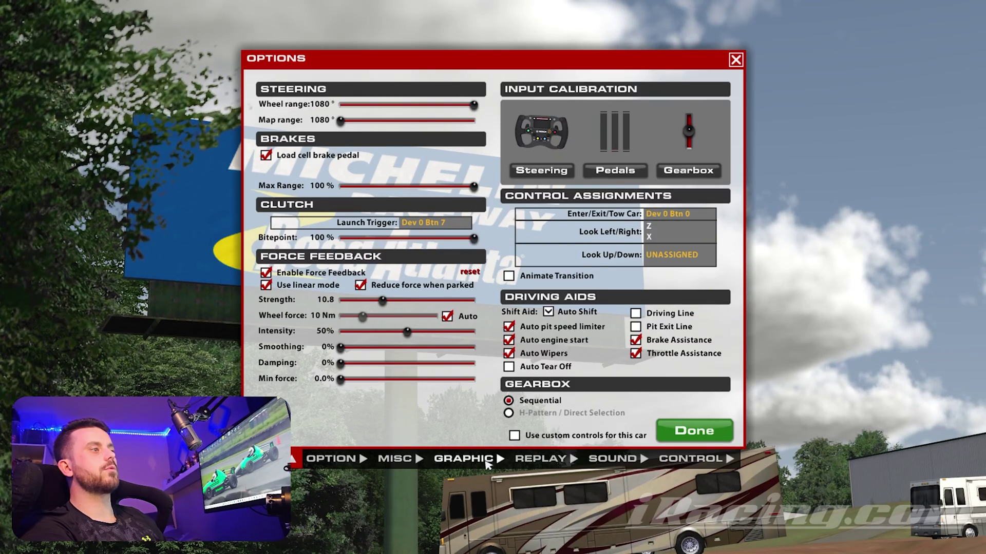
# View iRacing's GRAPHIC options, close the Options window, and bring up the Windows taskbar
pyautogui.click(488, 463)
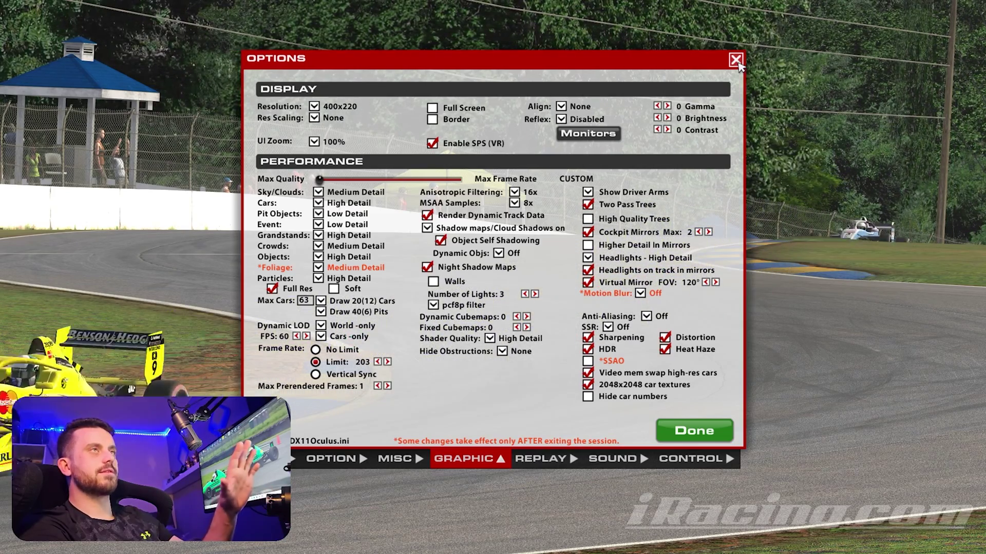
pyautogui.click(736, 60)
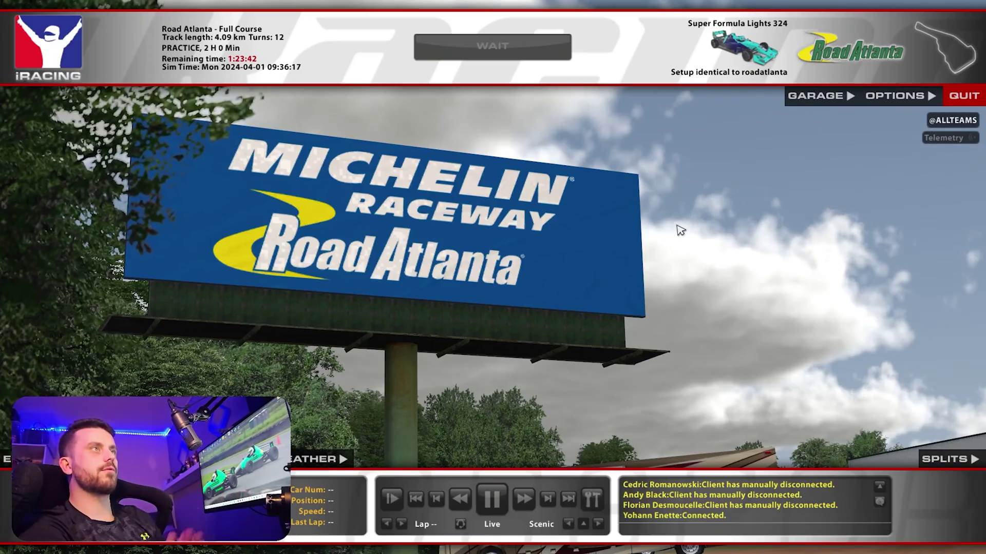
pyautogui.press('super')
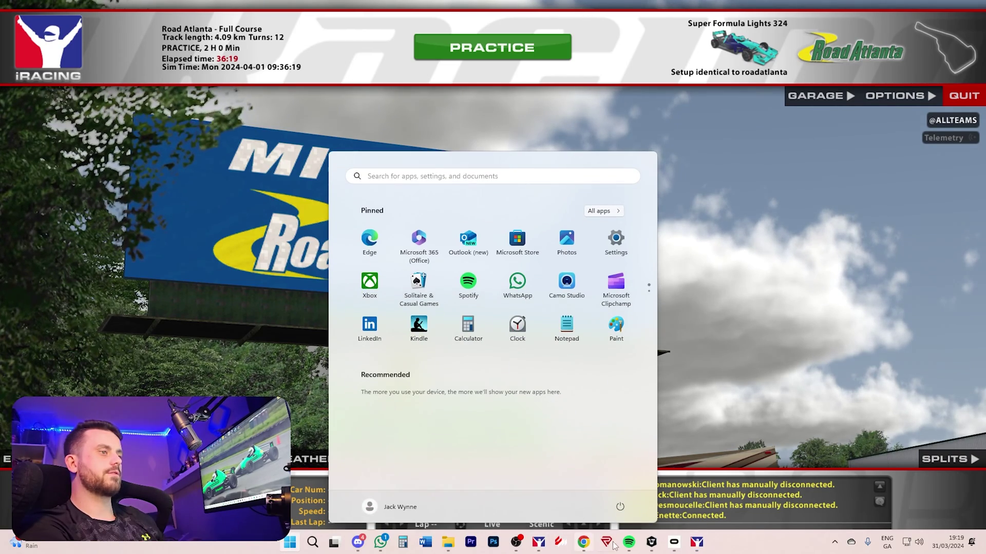
# Back in OBS, drag the iRacing capture's edges until they snap to the canvas edges
pyautogui.moveTo(515, 549)
pyautogui.click(471, 493)
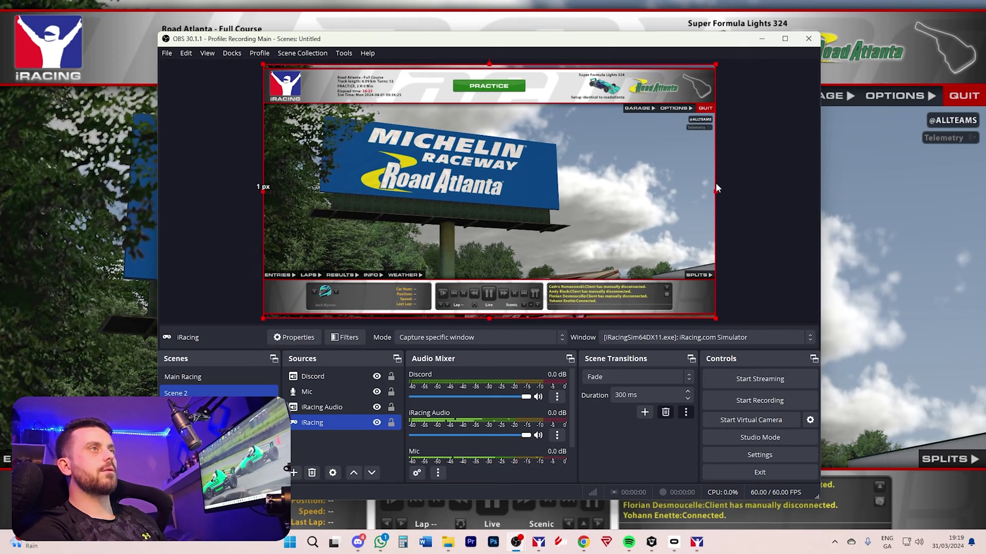
pyautogui.moveTo(716, 192); pyautogui.dragTo(739, 192)
pyautogui.moveTo(671, 193); pyautogui.dragTo(661, 192)
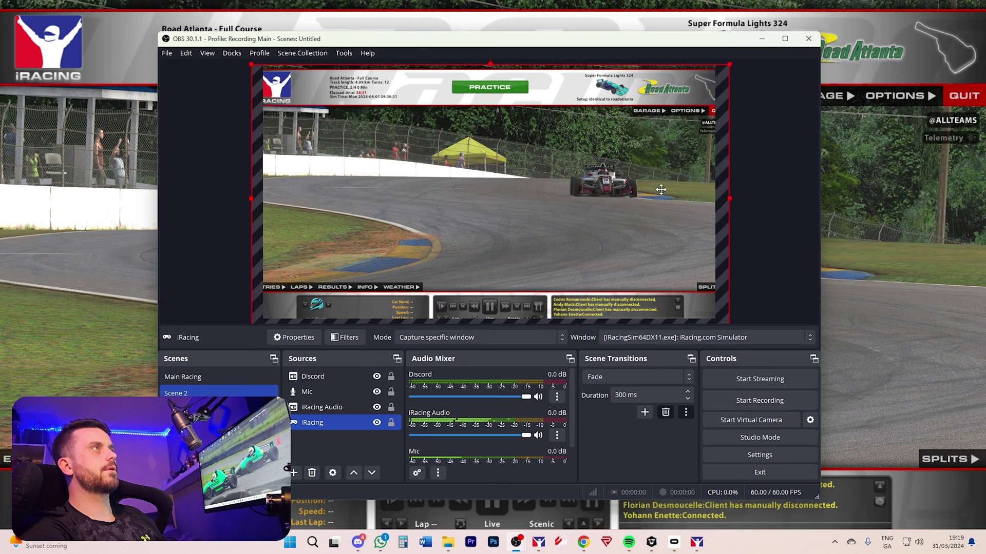
pyautogui.moveTo(730, 198); pyautogui.dragTo(716, 198)
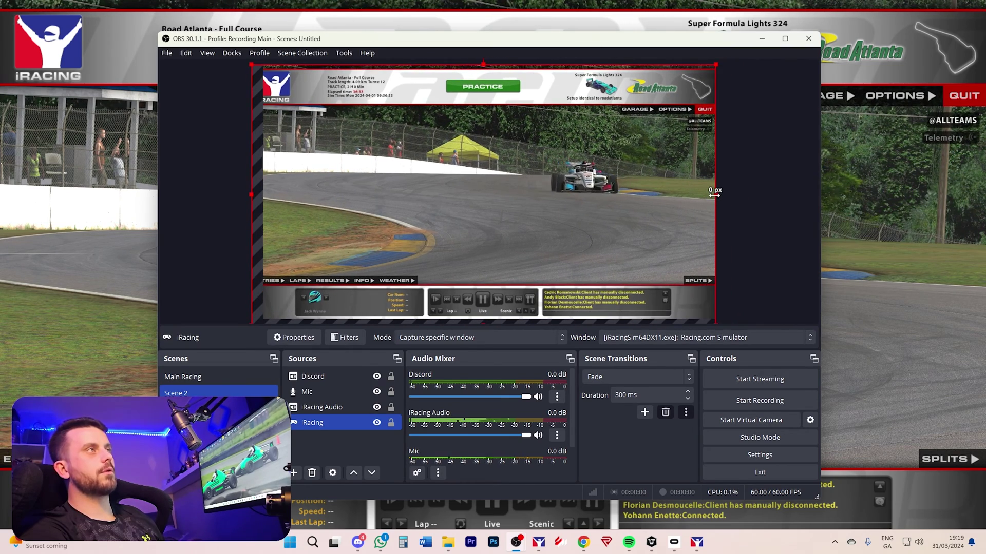
pyautogui.moveTo(251, 195); pyautogui.dragTo(261, 195)
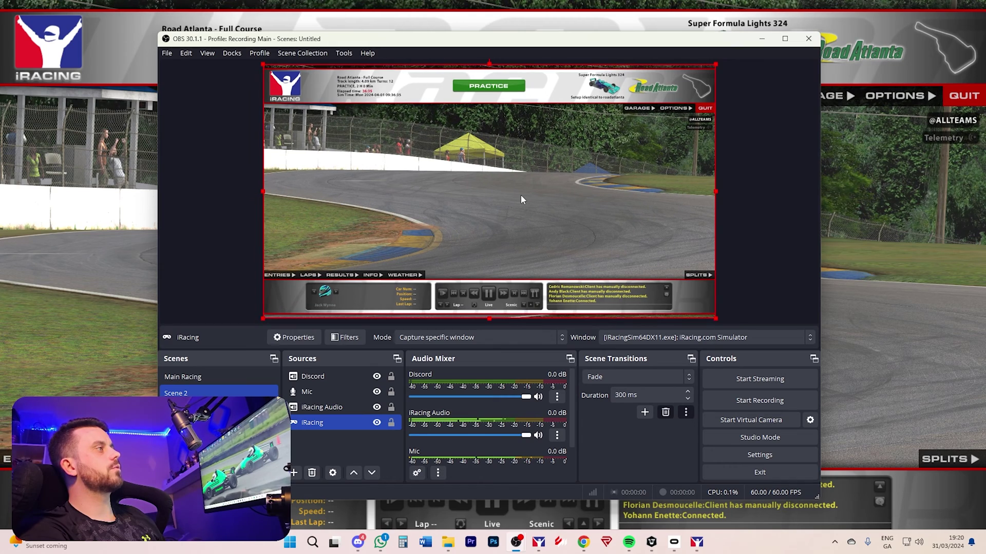
pyautogui.moveTo(521, 200); pyautogui.dragTo(518, 199)
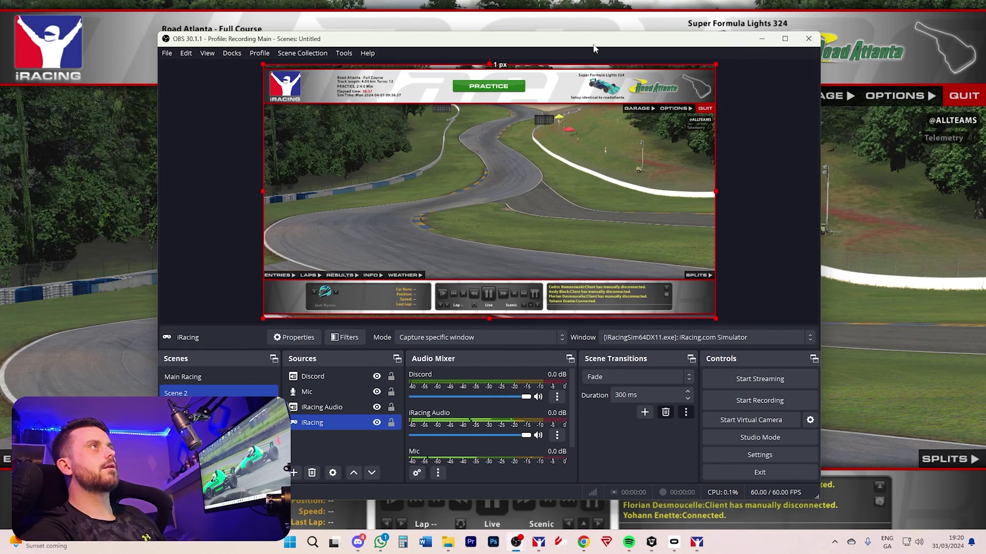
pyautogui.moveTo(539, 39); pyautogui.dragTo(546, 40)
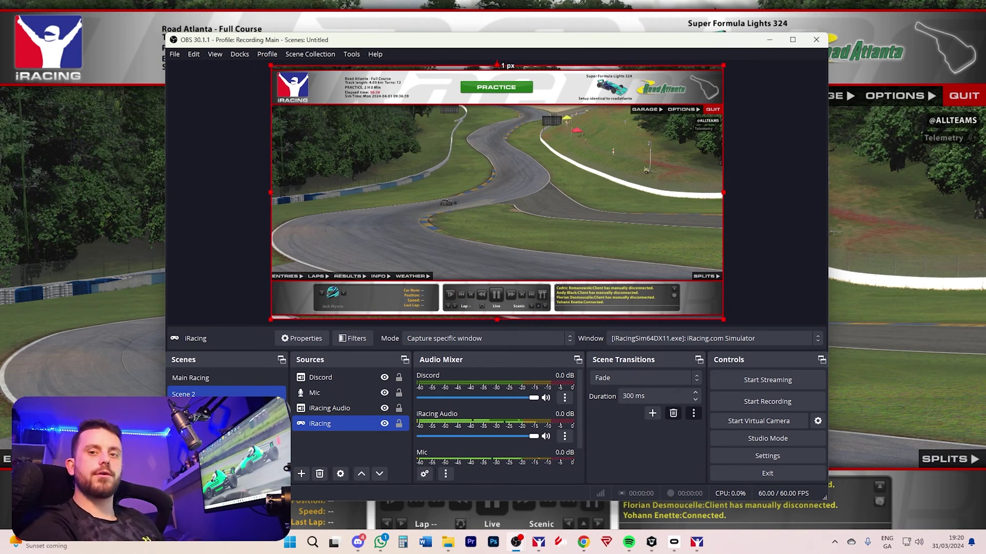